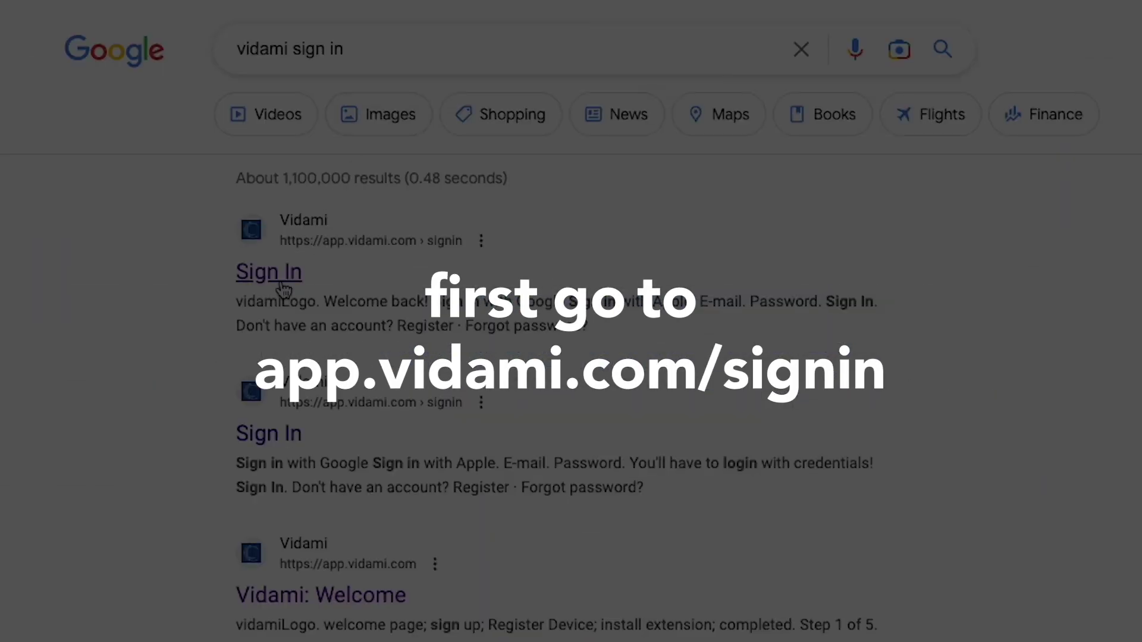
# Open the Vidami sign-in page from the search results and start registering a new account
pyautogui.click(283, 289)
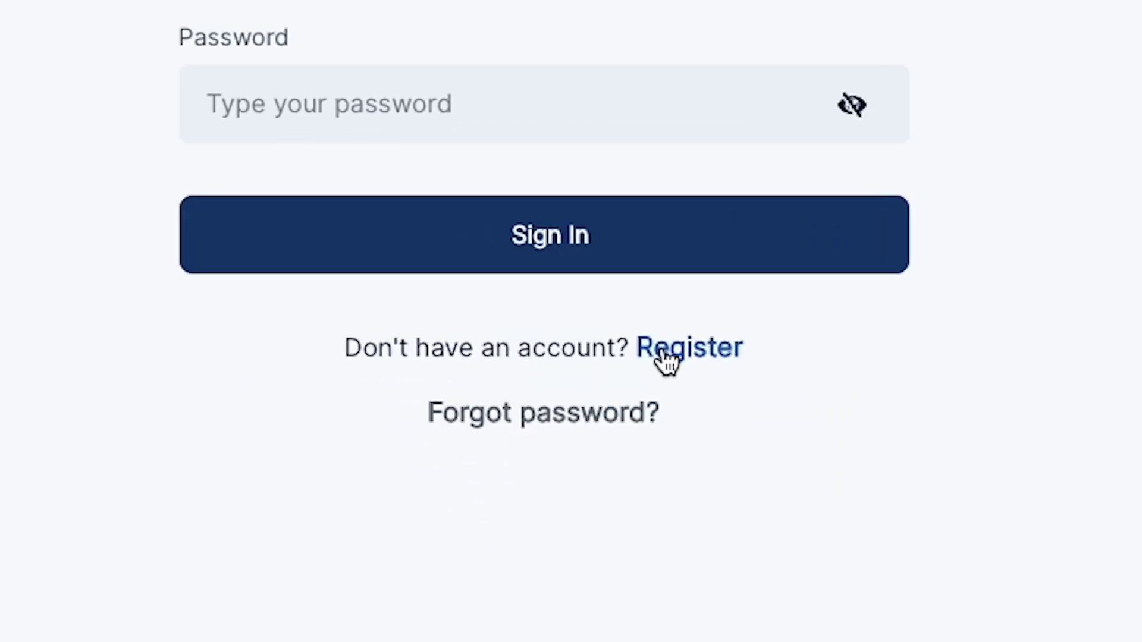
pyautogui.click(661, 354)
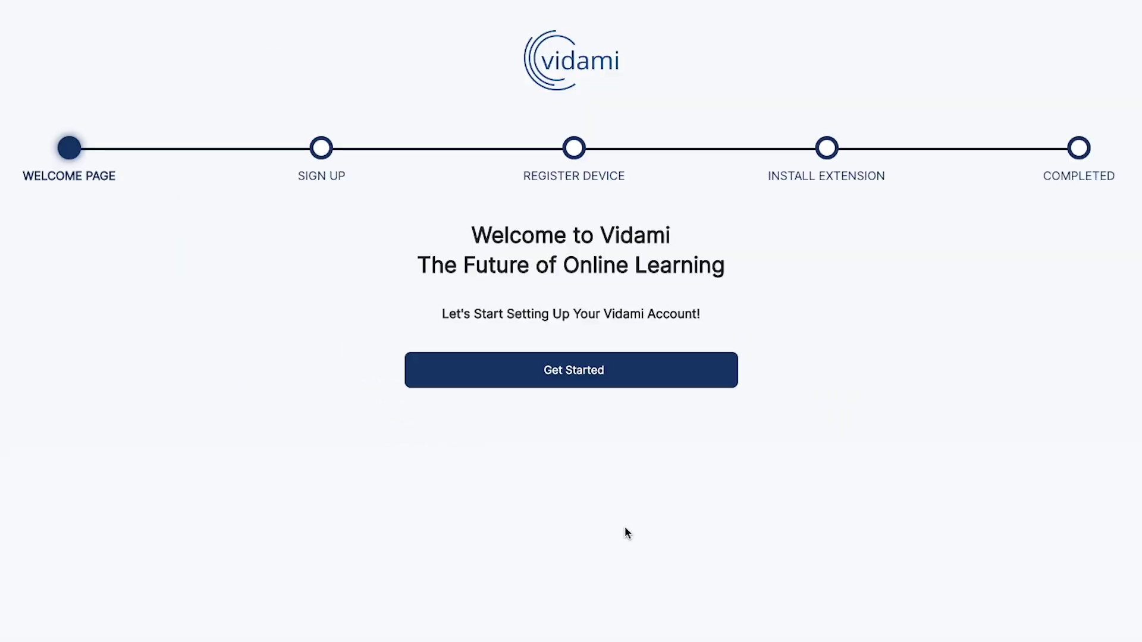
pyautogui.click(588, 376)
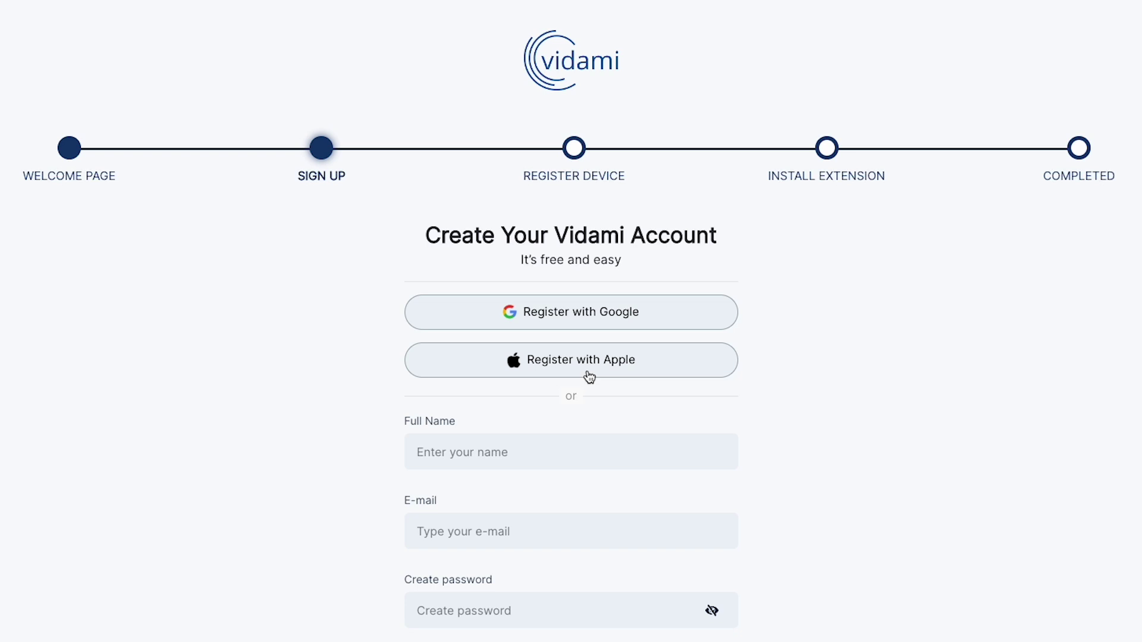
# Fill in the full name, e-mail and matching account password, and submit the Vidami account registration
pyautogui.scroll(-2, 588, 376)
pyautogui.click(585, 394)
pyautogui.write('xxxxxxxxxxx')
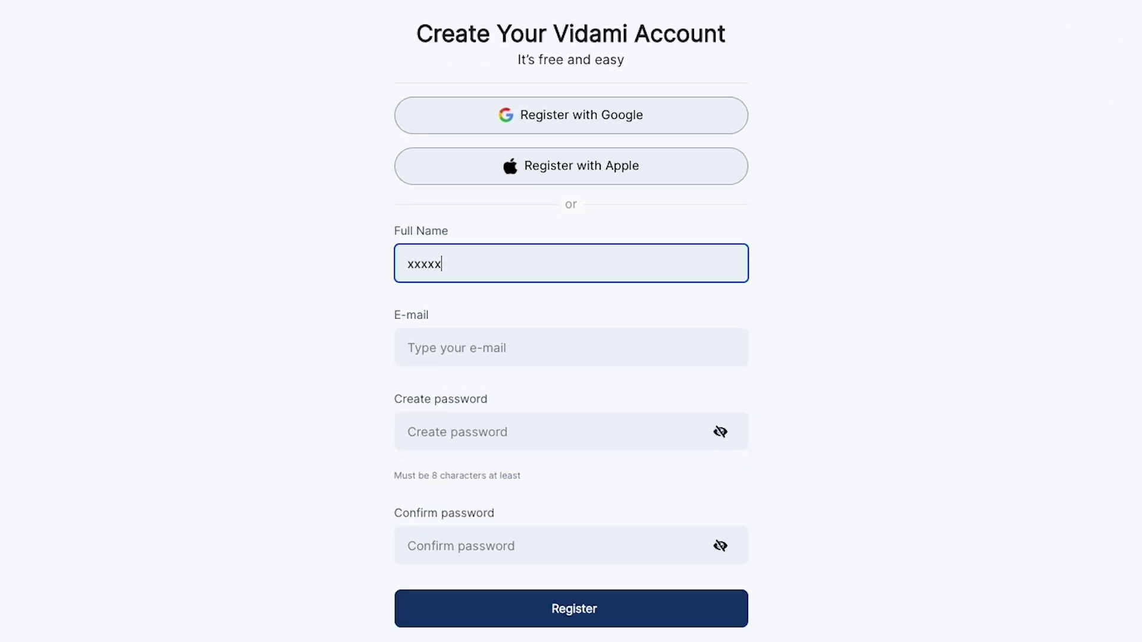
pyautogui.click(571, 347)
pyautogui.write('xxxxx')
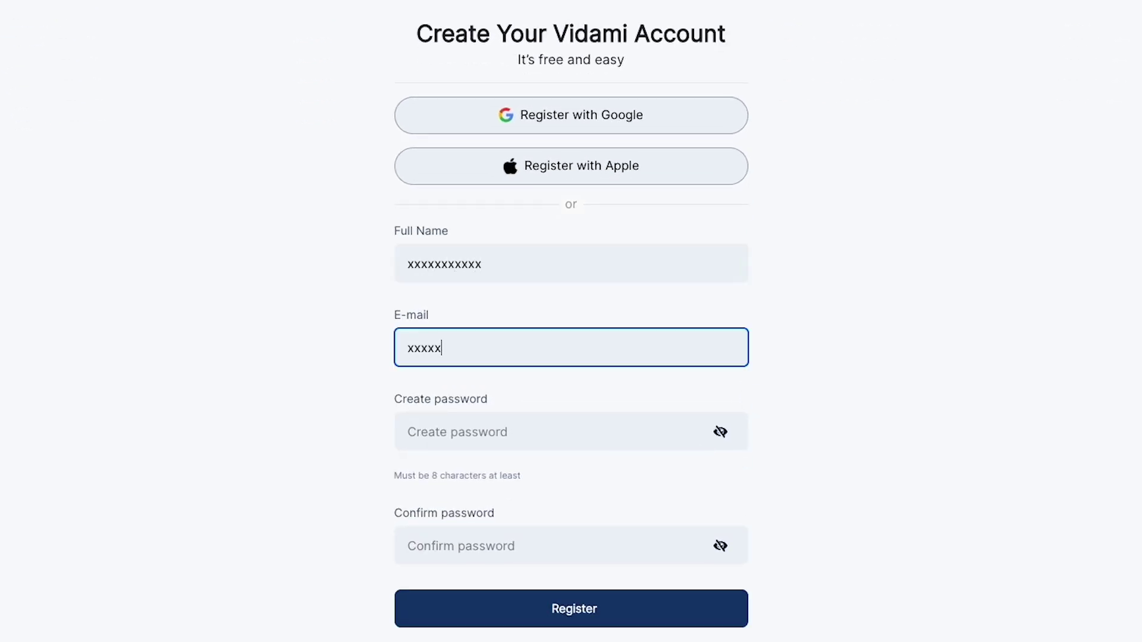
pyautogui.write('xxx')
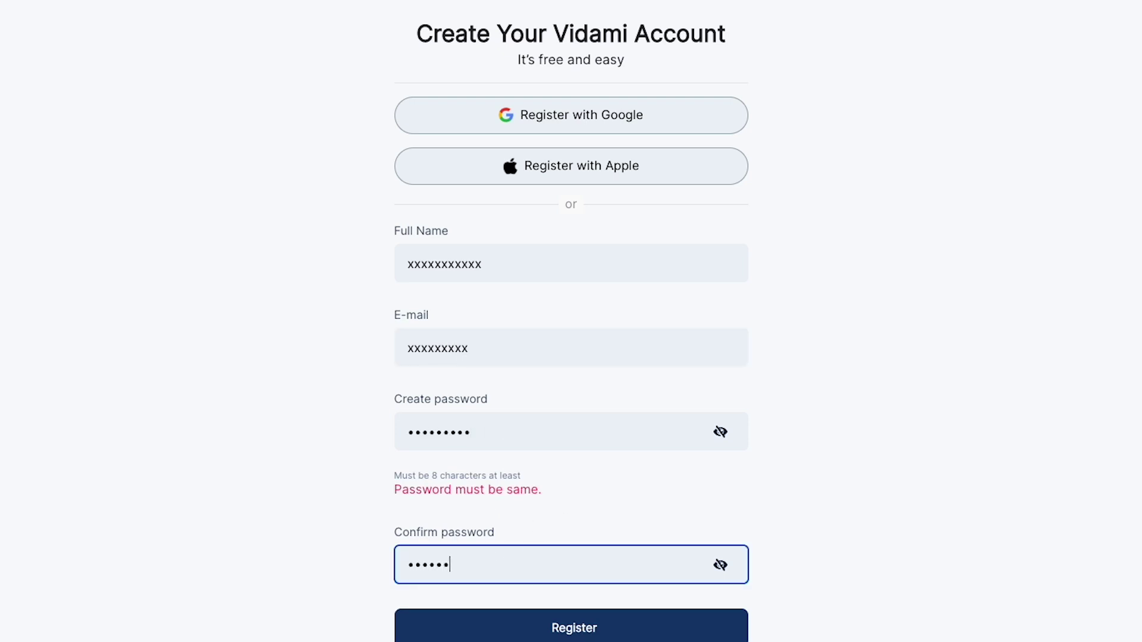
pyautogui.write('xxx')
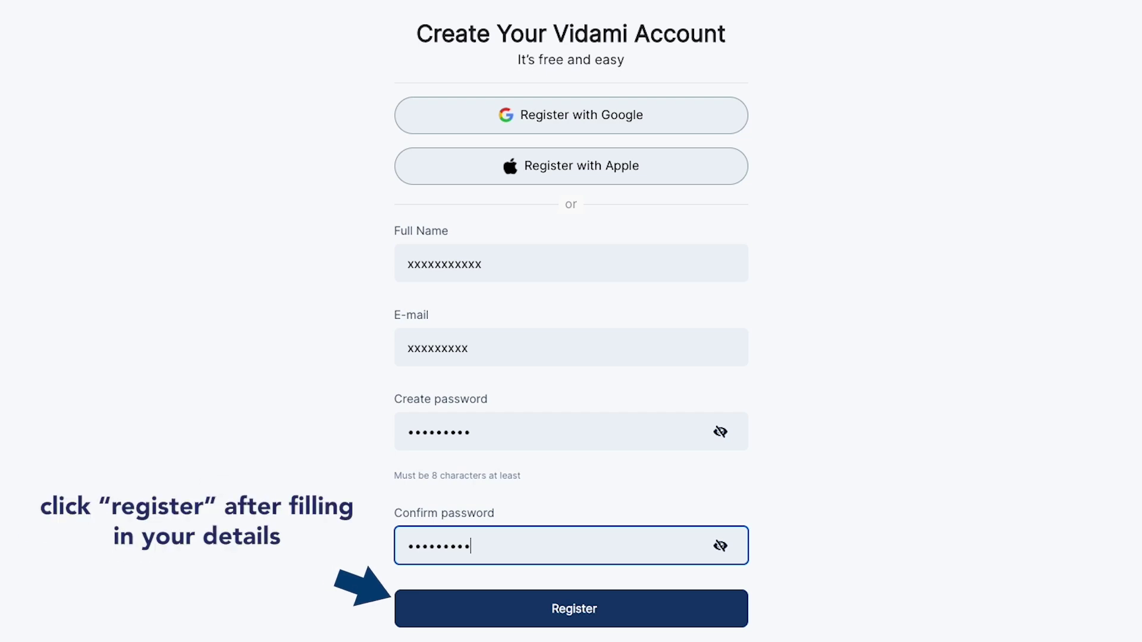
pyautogui.click(607, 604)
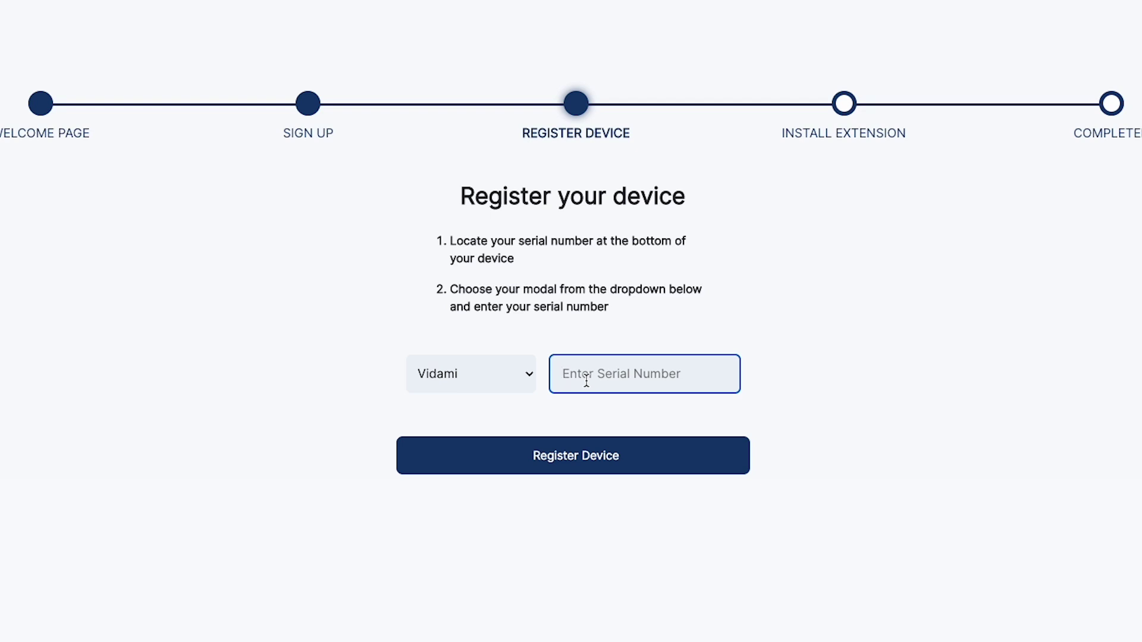
# Enter the device's serial number for the Vidami model and register the device
pyautogui.write('xxxxx-x')
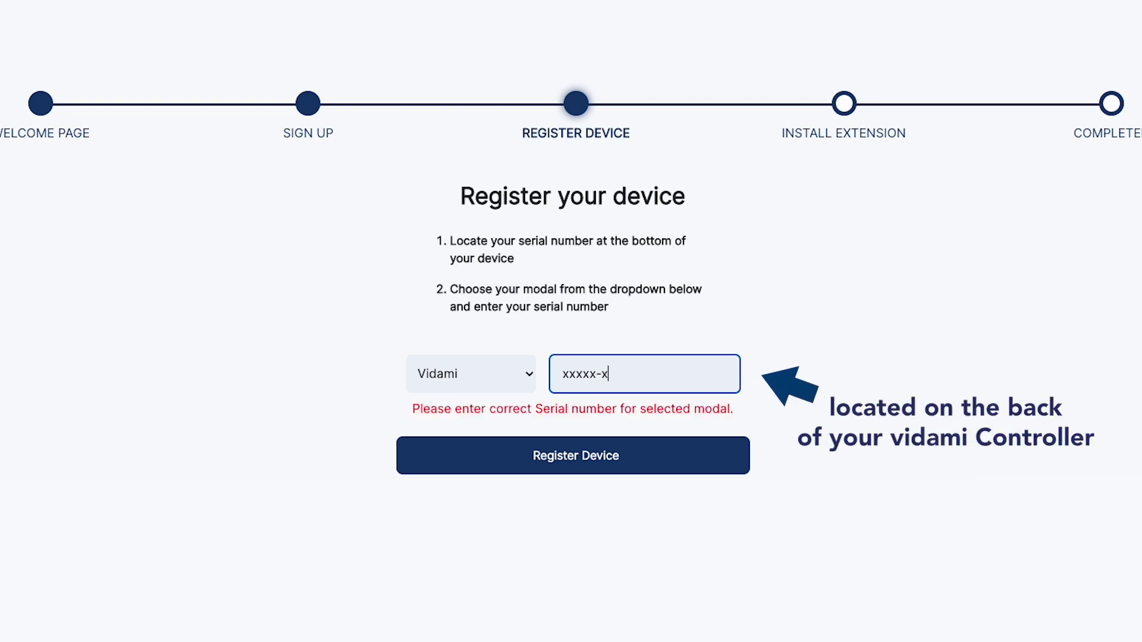
pyautogui.write('xxxxx')
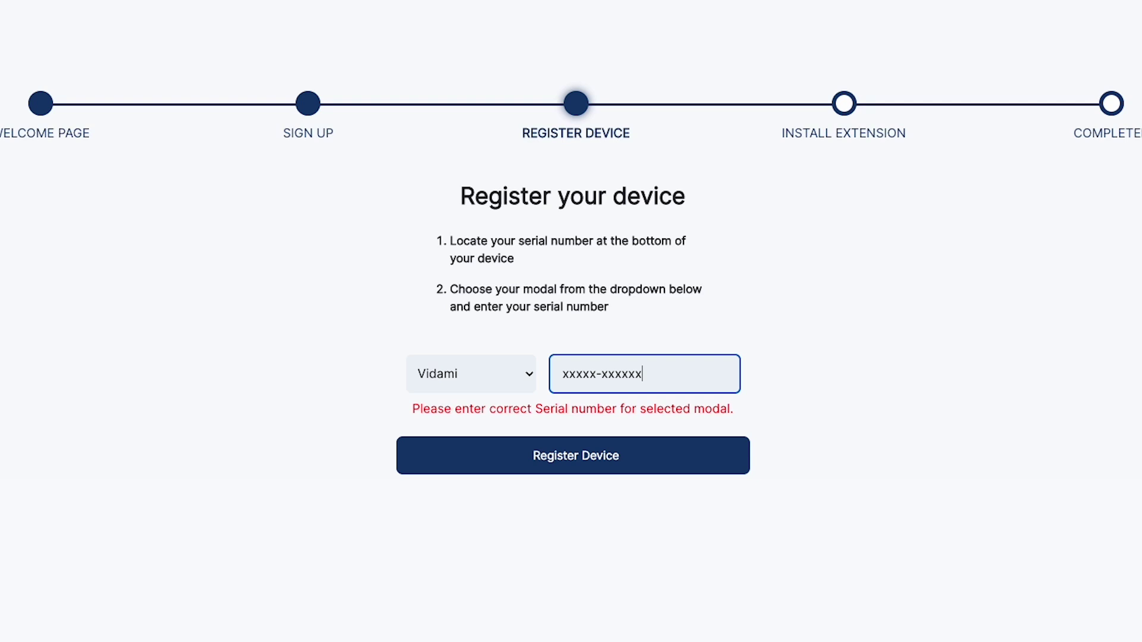
pyautogui.click(585, 457)
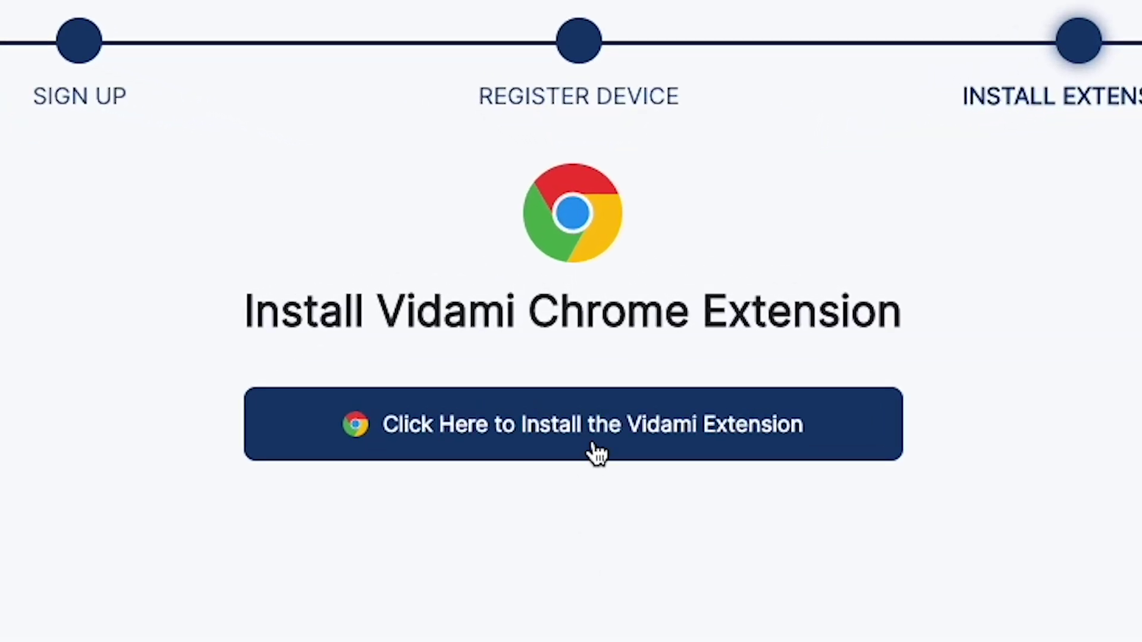
# Install the Vidami extension from the Chrome Web Store and approve adding it
pyautogui.click(595, 452)
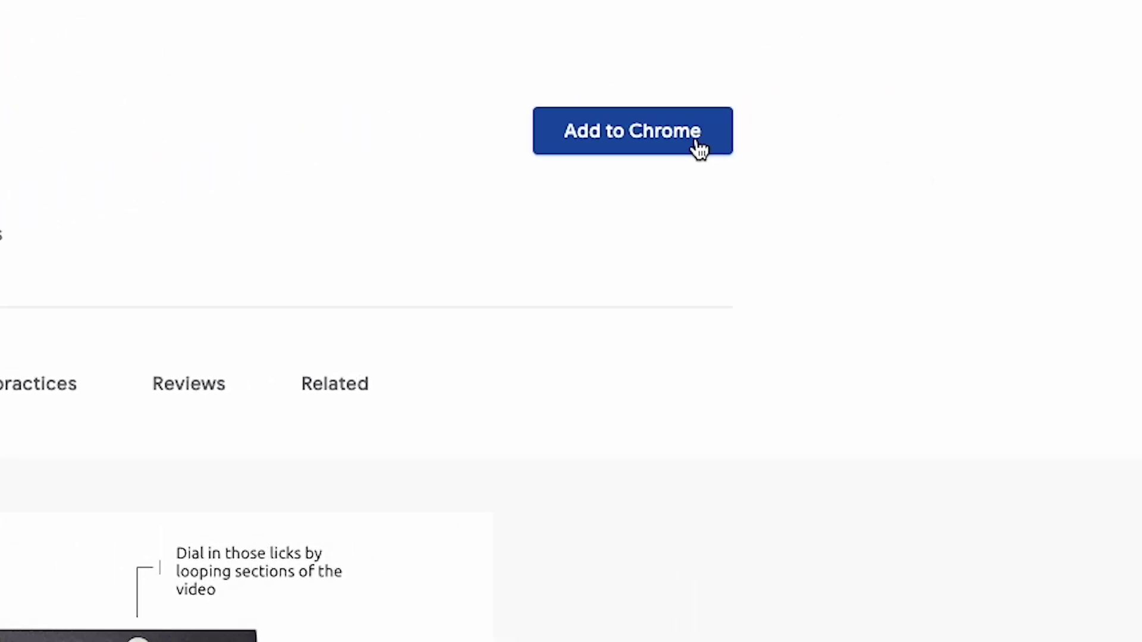
pyautogui.click(700, 150)
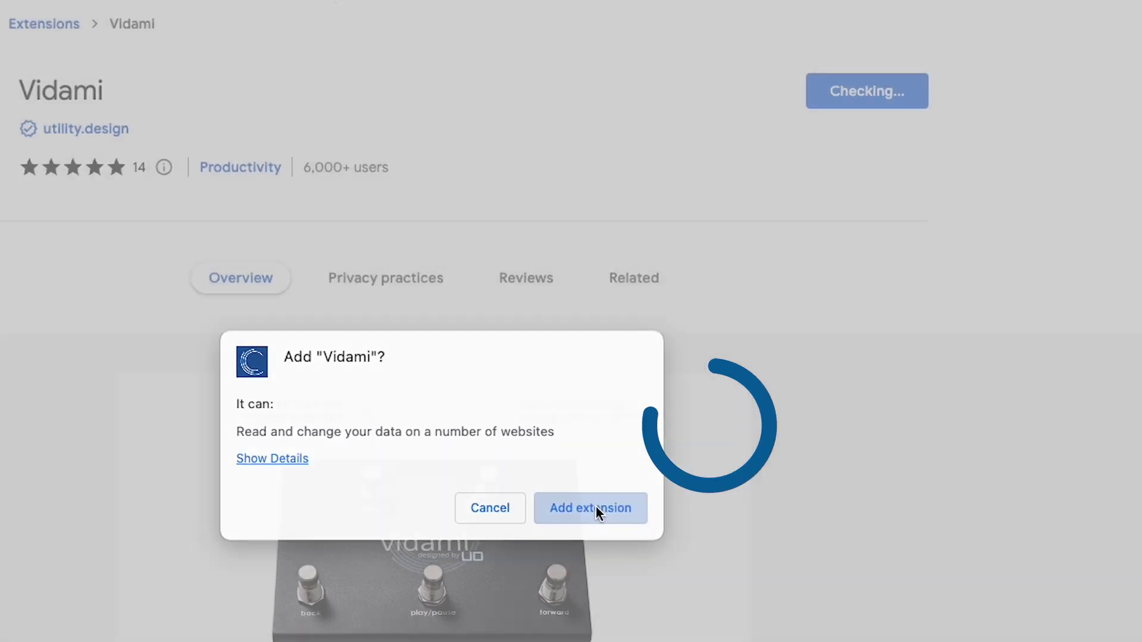
pyautogui.click(596, 507)
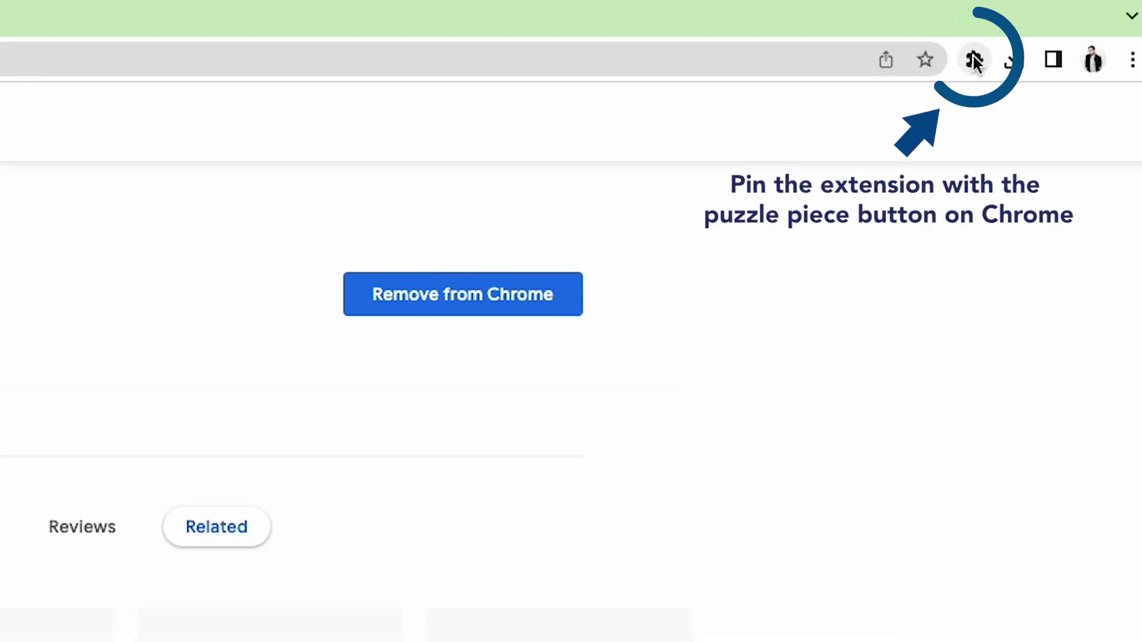
# Pin the Vidami extension in Chrome and restart the Mac
pyautogui.click(974, 59)
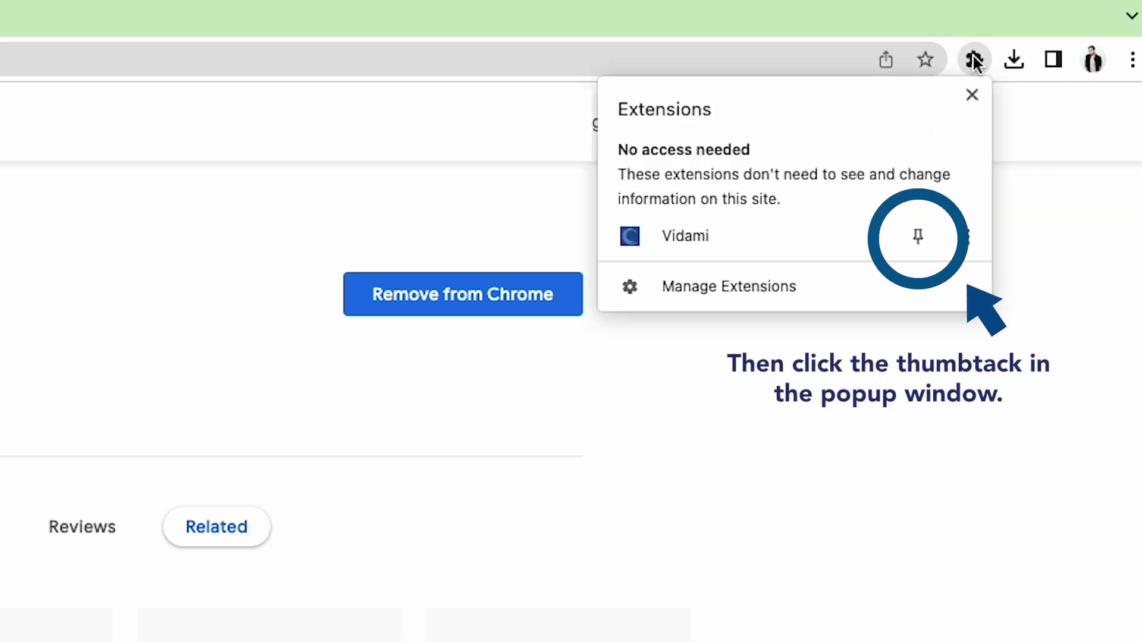
pyautogui.click(918, 238)
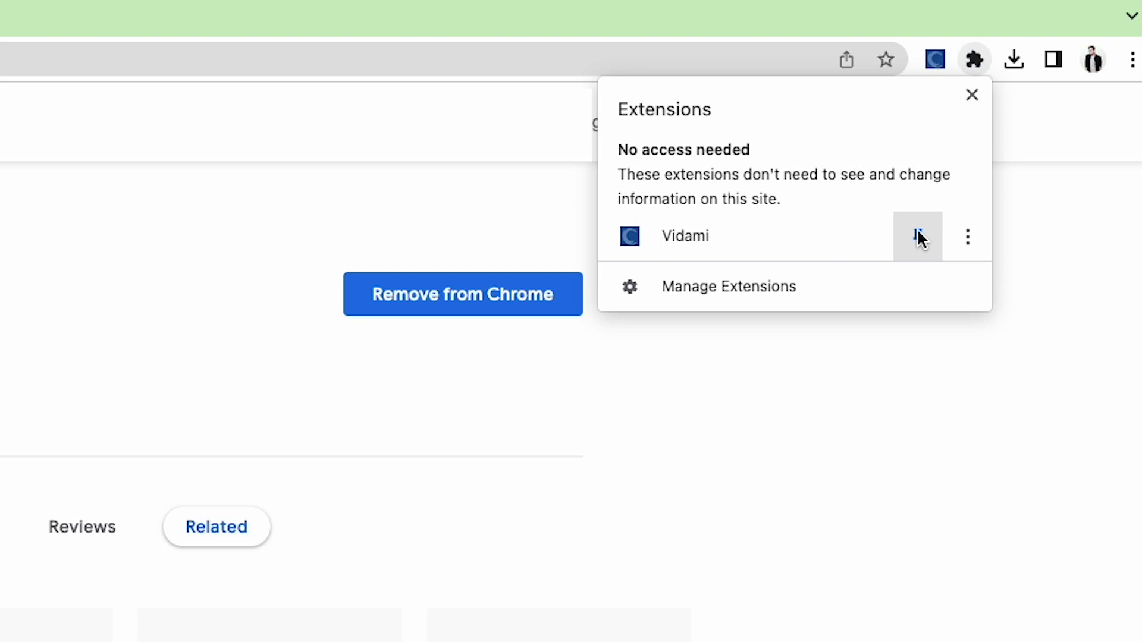
pyautogui.click(20, 13)
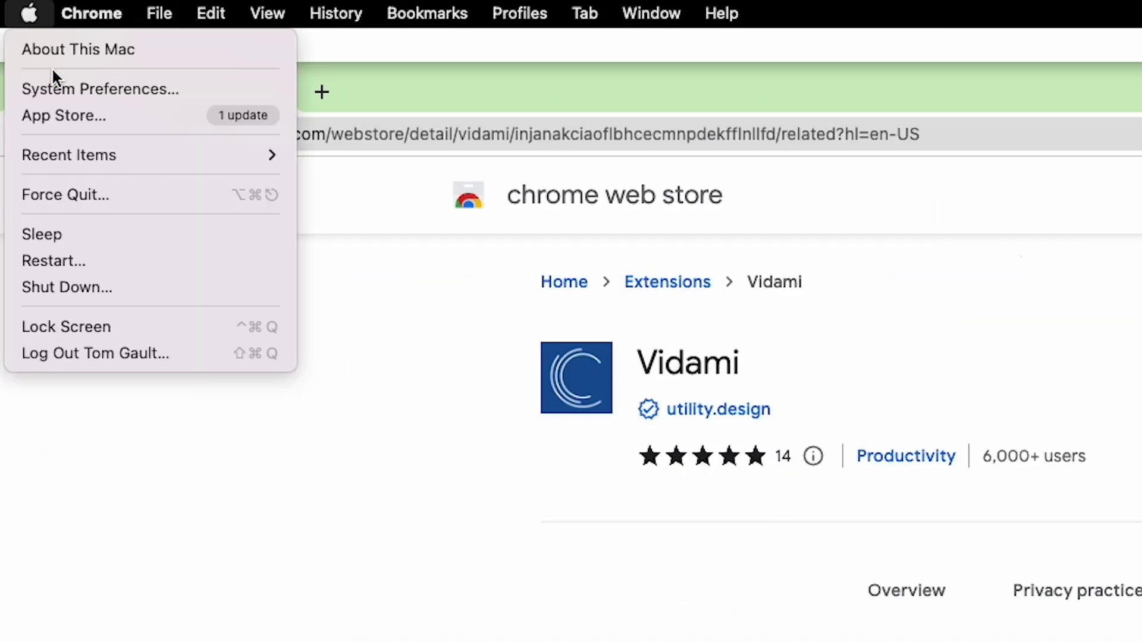
pyautogui.click(116, 249)
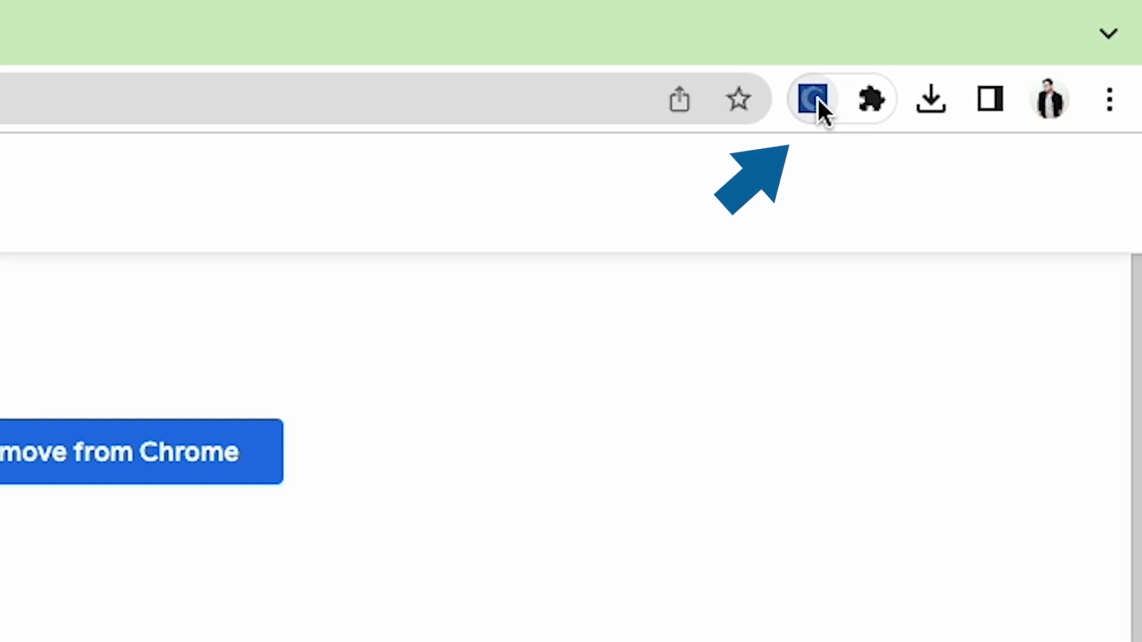
# Open the Vidami extension and look through its list of websites compatible with Online Video
pyautogui.click(816, 100)
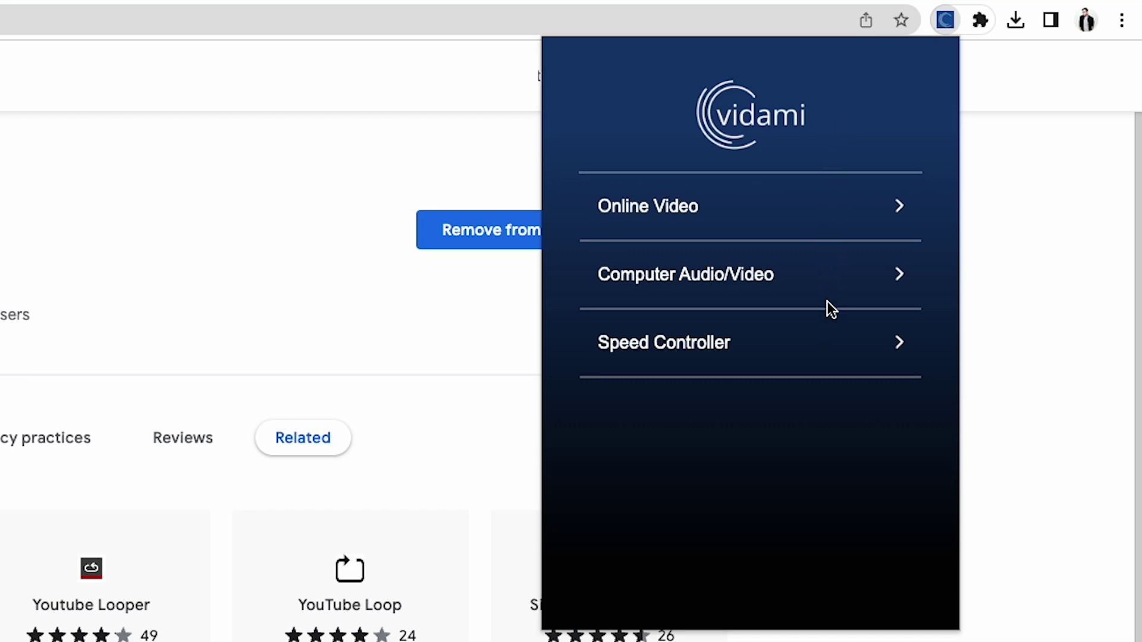
pyautogui.click(826, 210)
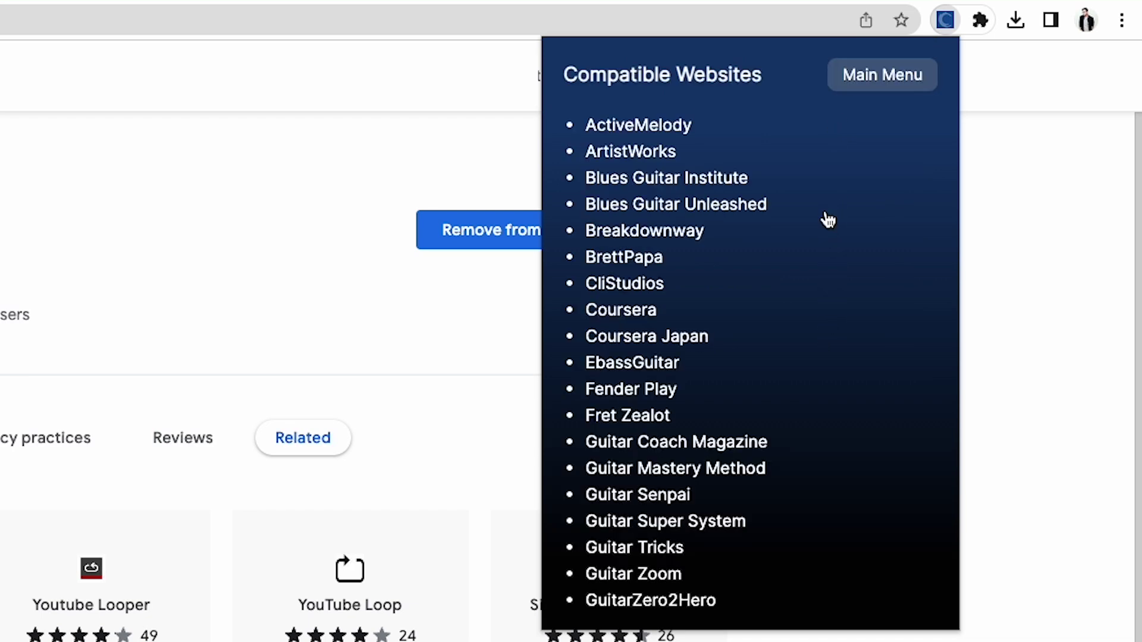
pyautogui.scroll(-6, 828, 220)
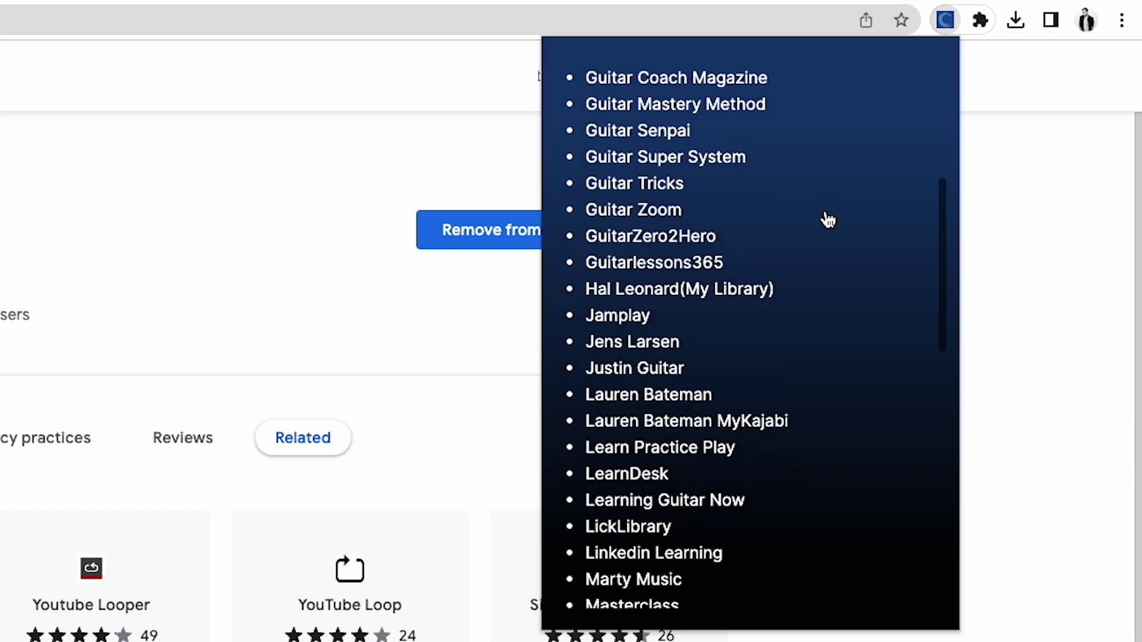
pyautogui.scroll(-6, 828, 220)
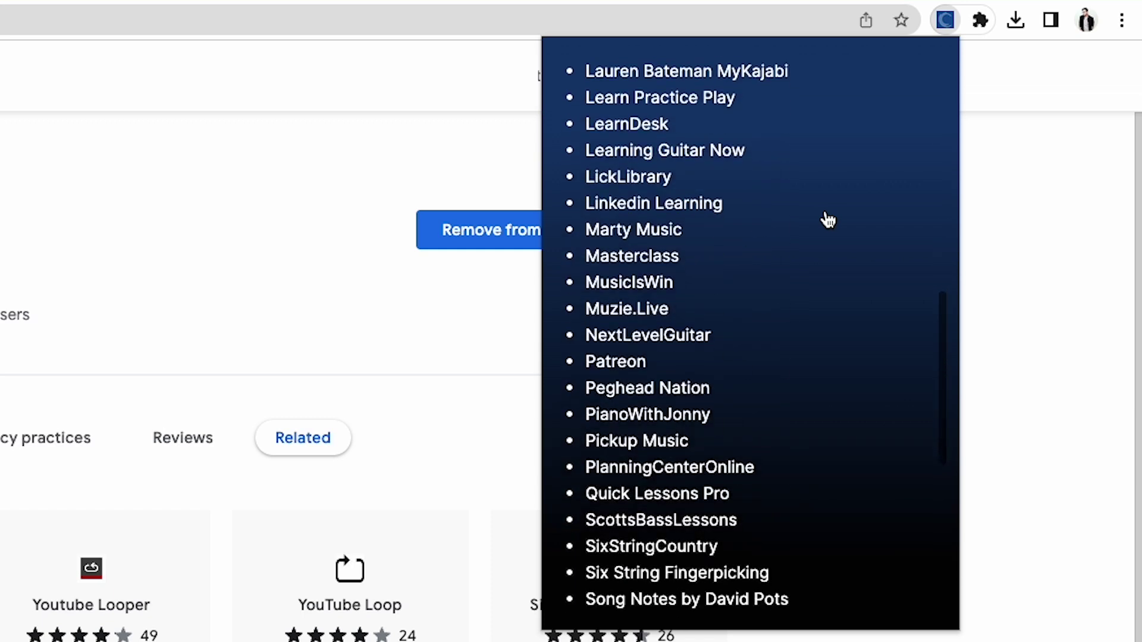
pyautogui.scroll(-4, 828, 220)
pyautogui.scroll(-3, 828, 220)
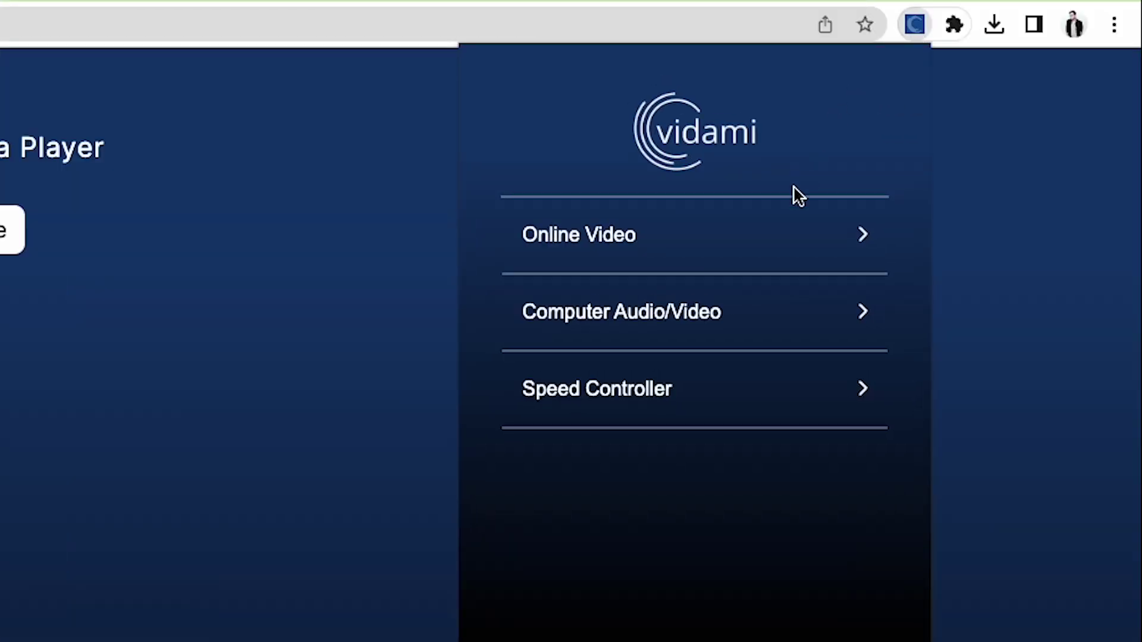
# Open the extension's Computer Audio/Video player and choose a video file from the My Videos folder
pyautogui.click(781, 312)
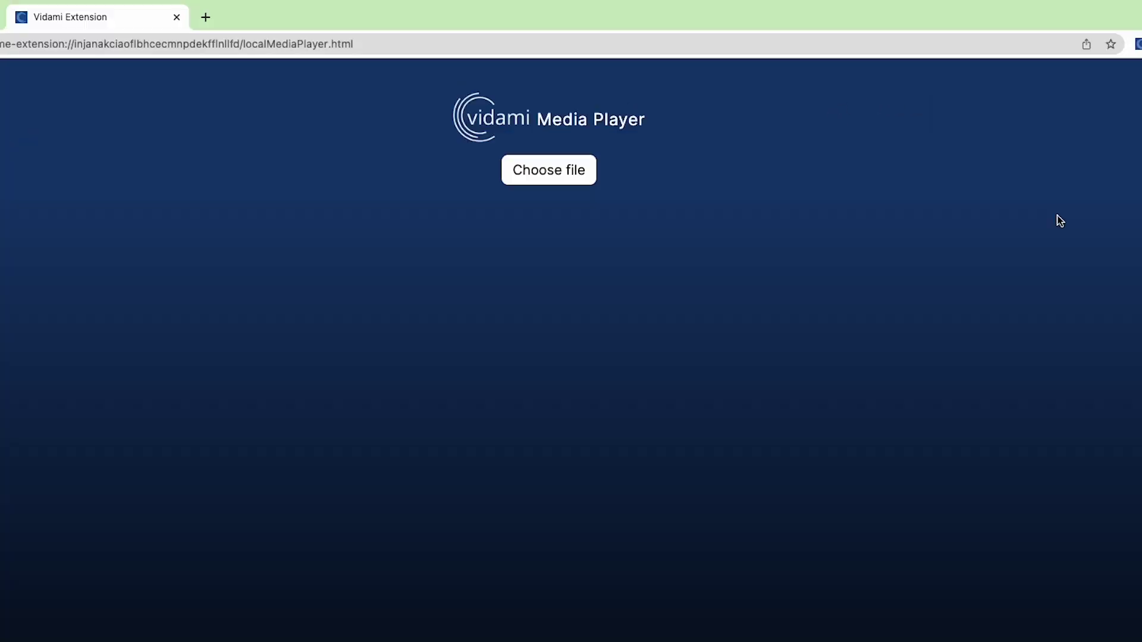
pyautogui.click(583, 189)
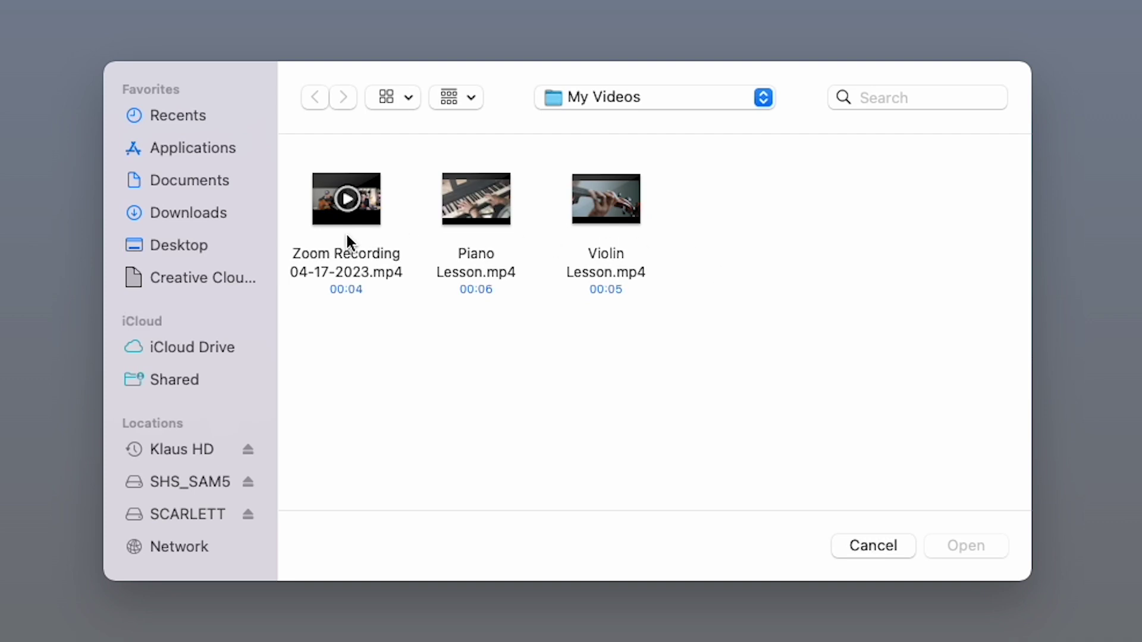
pyautogui.click(373, 213)
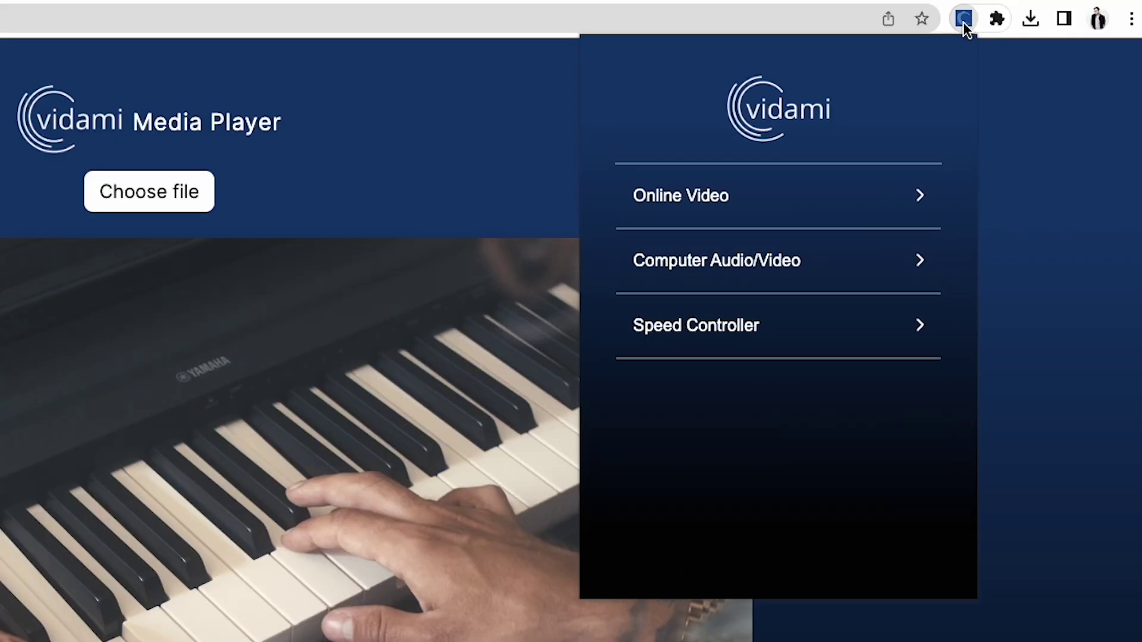
# Open the extension's Speed Controller and activate the Practice Makes Perfect preset
pyautogui.click(806, 339)
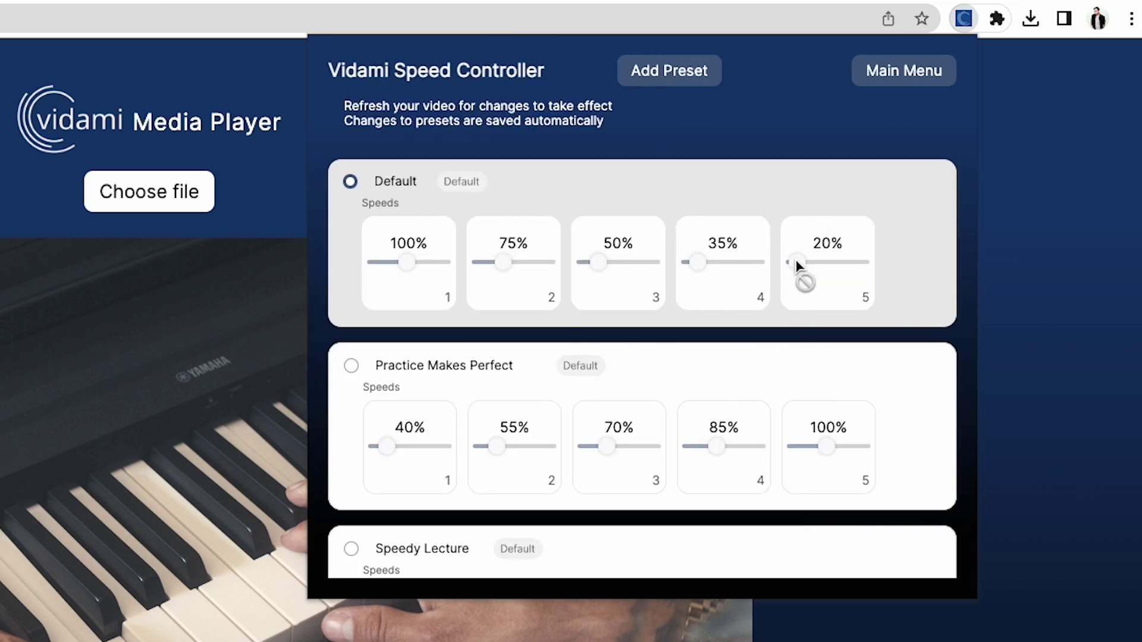
pyautogui.click(352, 365)
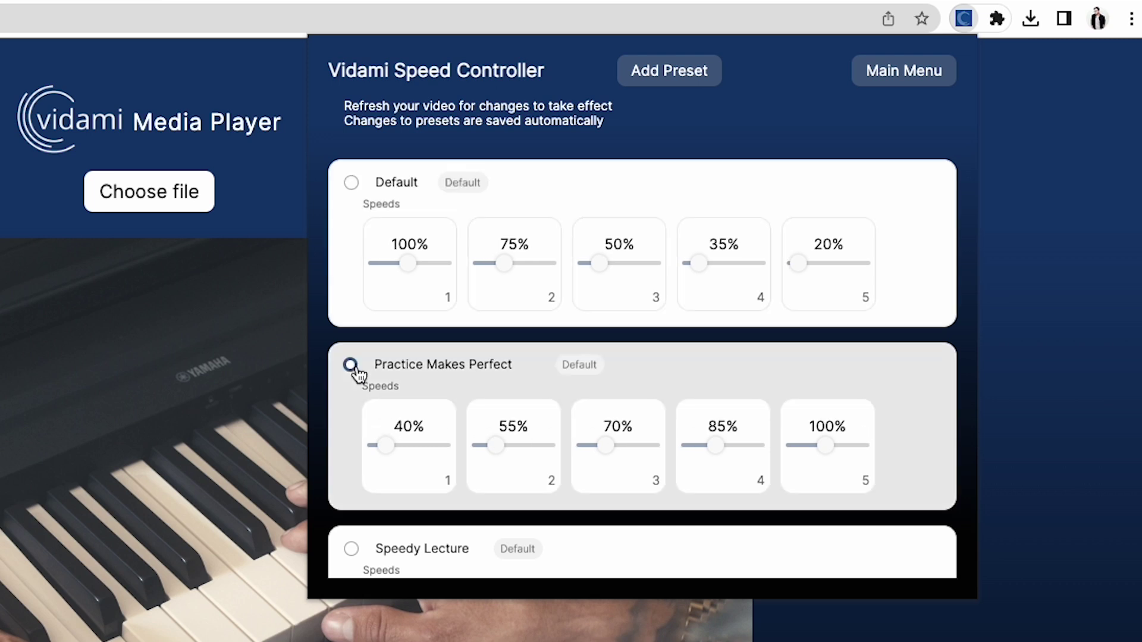
# Add a new speed preset and name it Piano Lesson
pyautogui.click(686, 82)
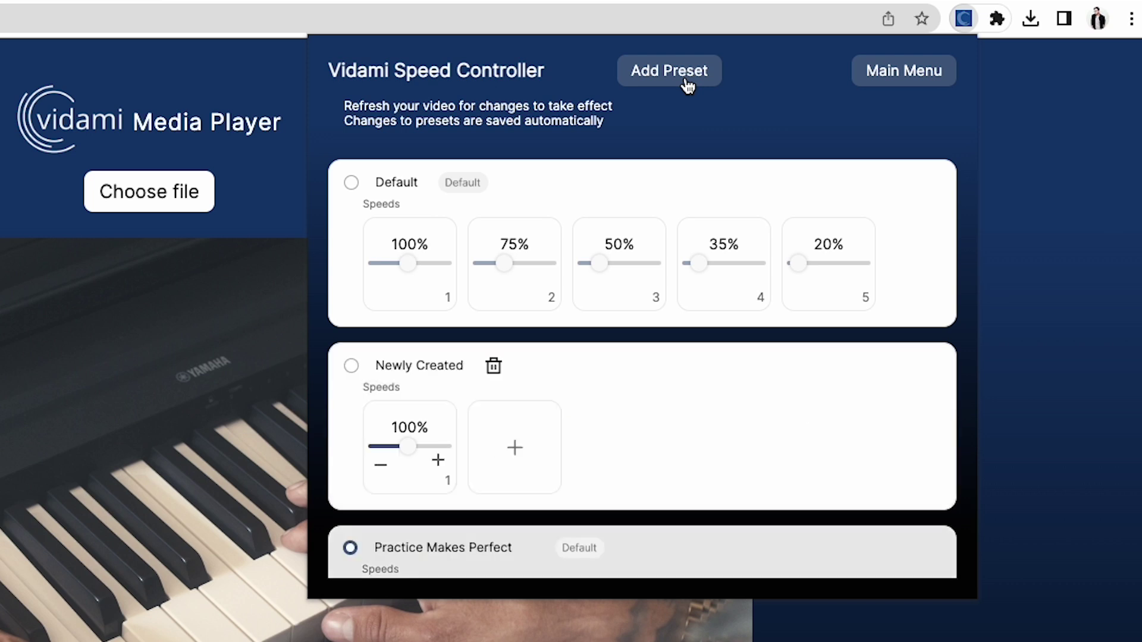
pyautogui.tripleClick(428, 365)
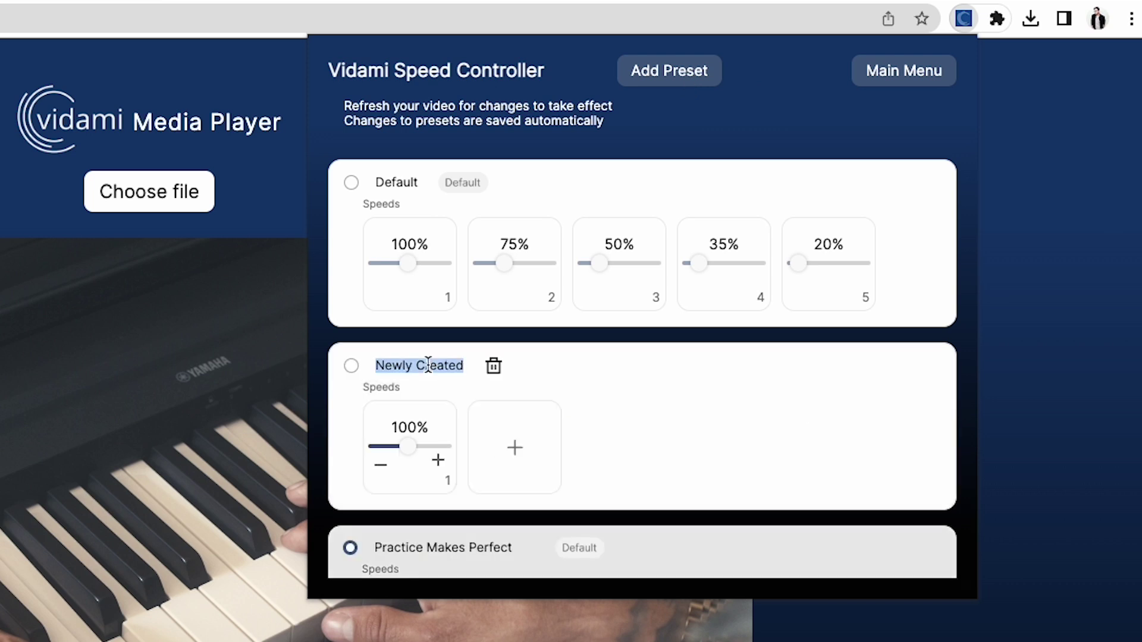
pyautogui.write('Piano Less')
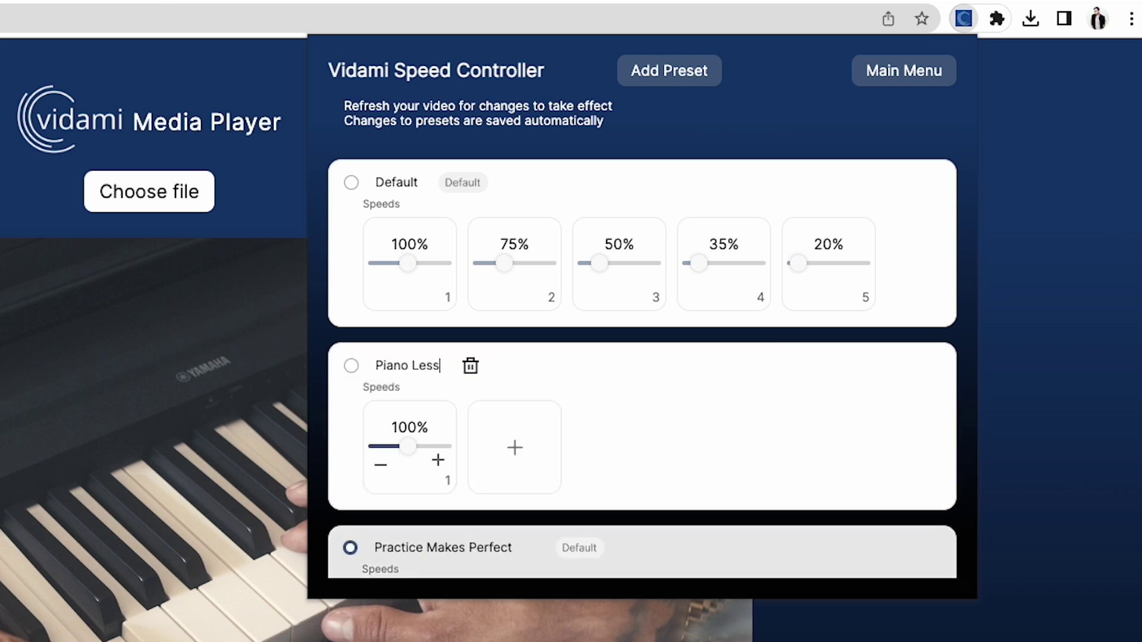
pyautogui.write('on')
# Give the Piano Lesson preset three more speeds of 250%, 400% and 100%, and set its first speed to 10%
pyautogui.click(515, 452)
pyautogui.moveTo(512, 446); pyautogui.dragTo(530, 446)
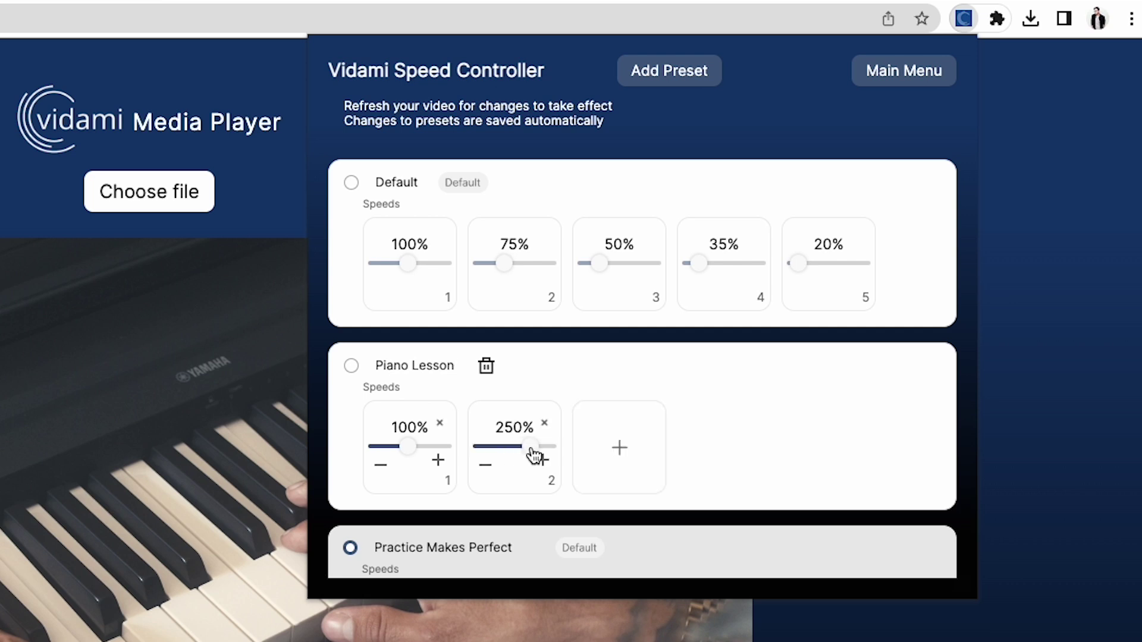
pyautogui.click(621, 458)
pyautogui.moveTo(622, 455); pyautogui.dragTo(655, 456)
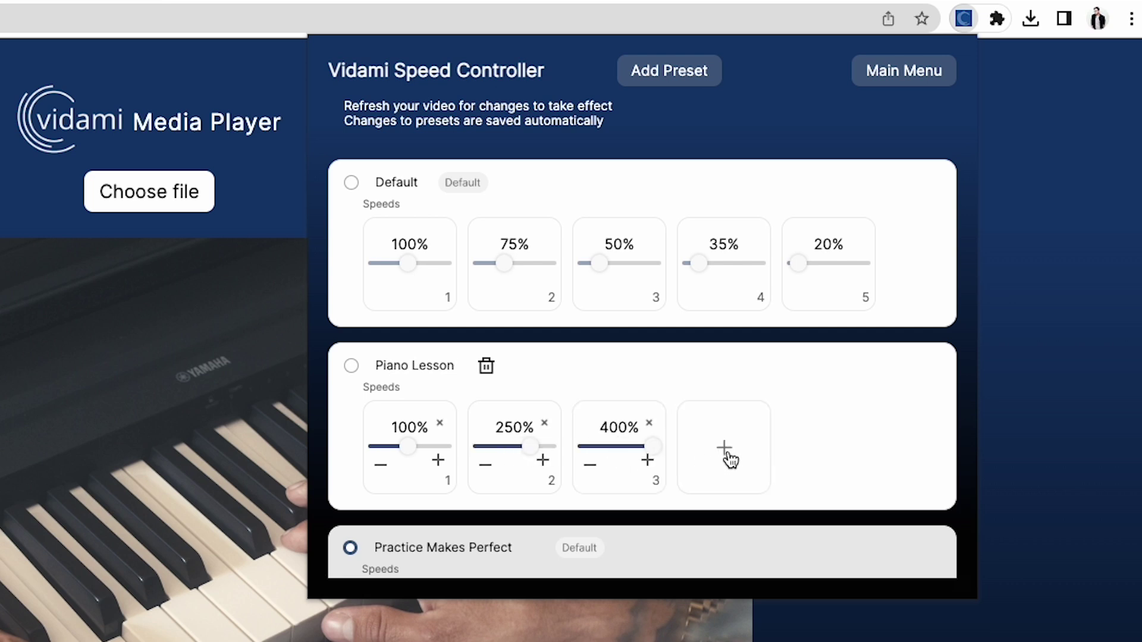
pyautogui.click(729, 455)
pyautogui.moveTo(402, 447); pyautogui.dragTo(376, 455)
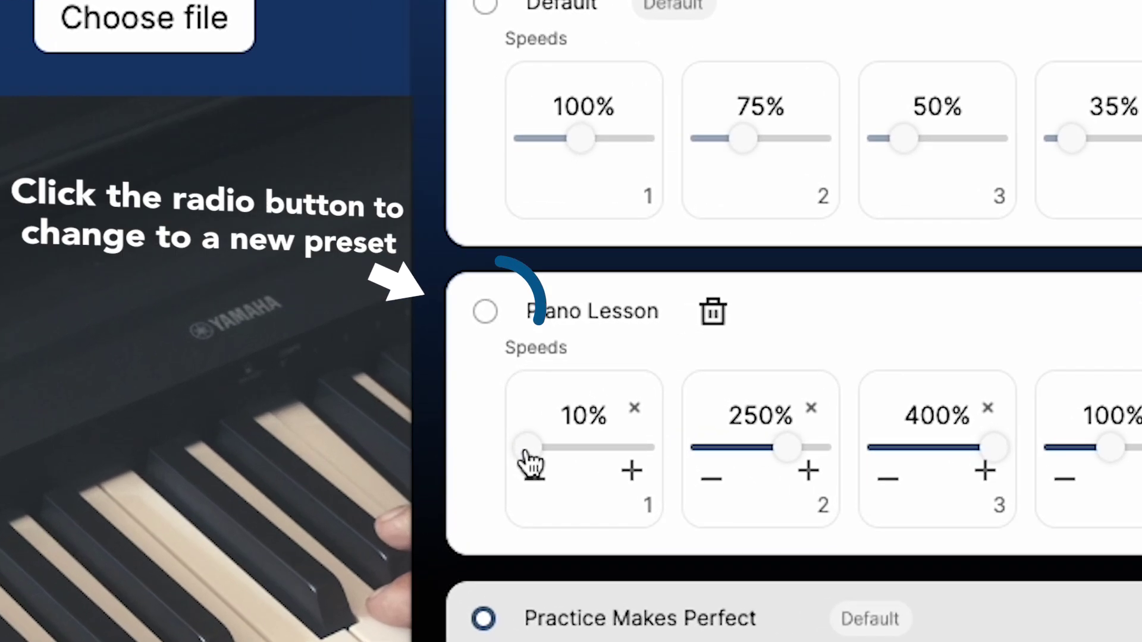